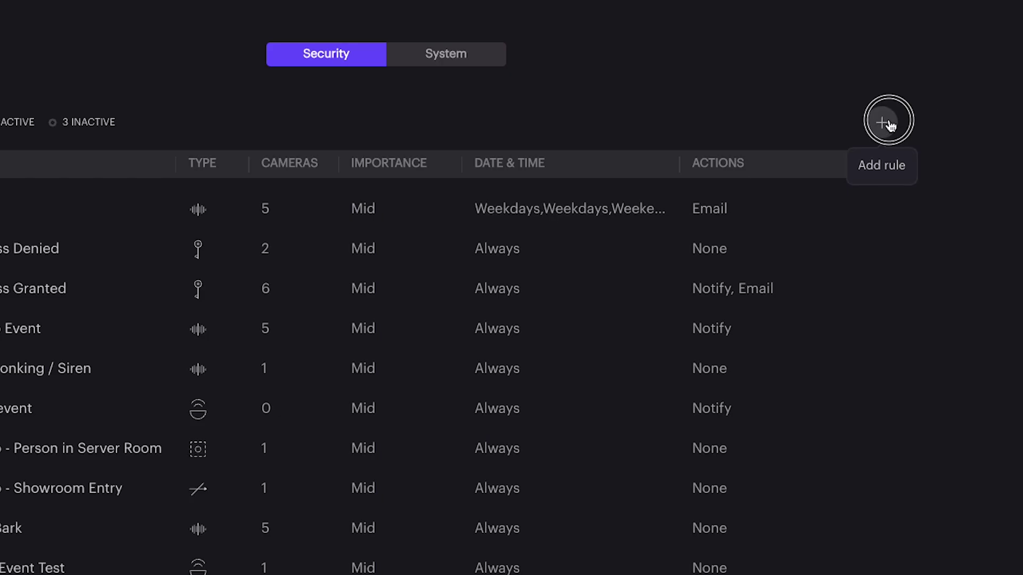
# Step: Create a new rule named 'Occupancy Trigger' with the Line crossing detection type
pyautogui.click(757, 93)
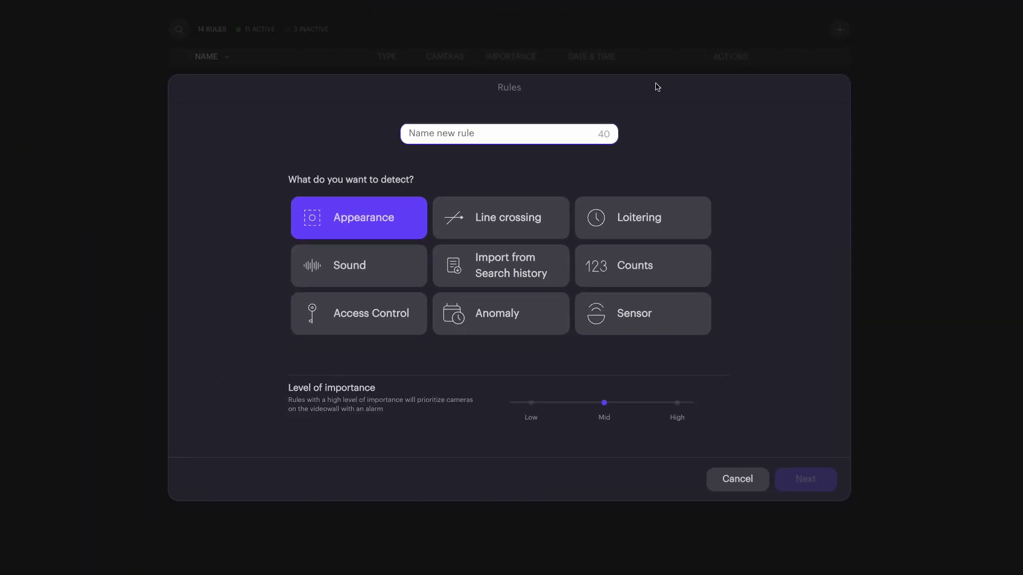
pyautogui.write('Occupancy')
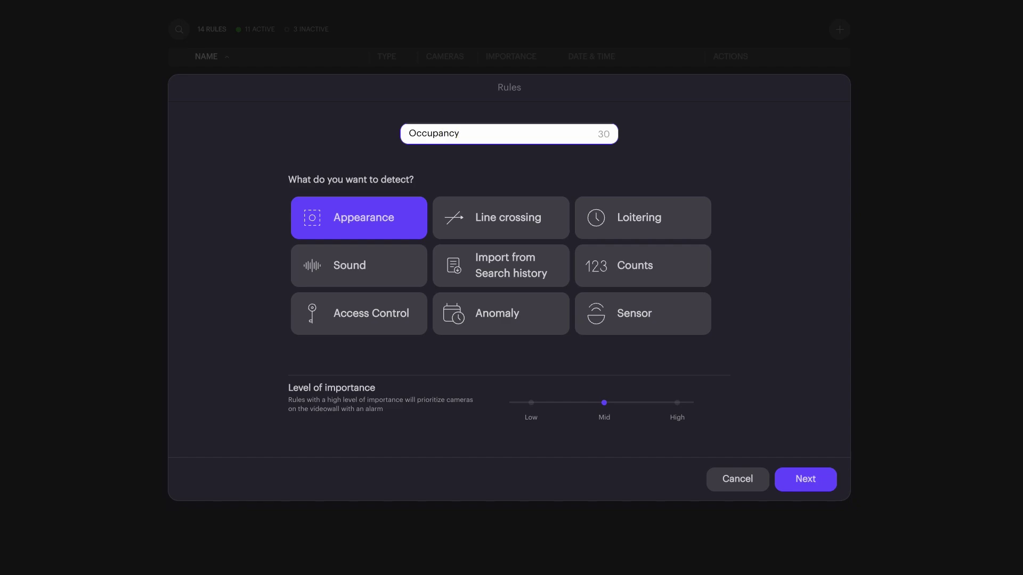
pyautogui.write(' Trigger')
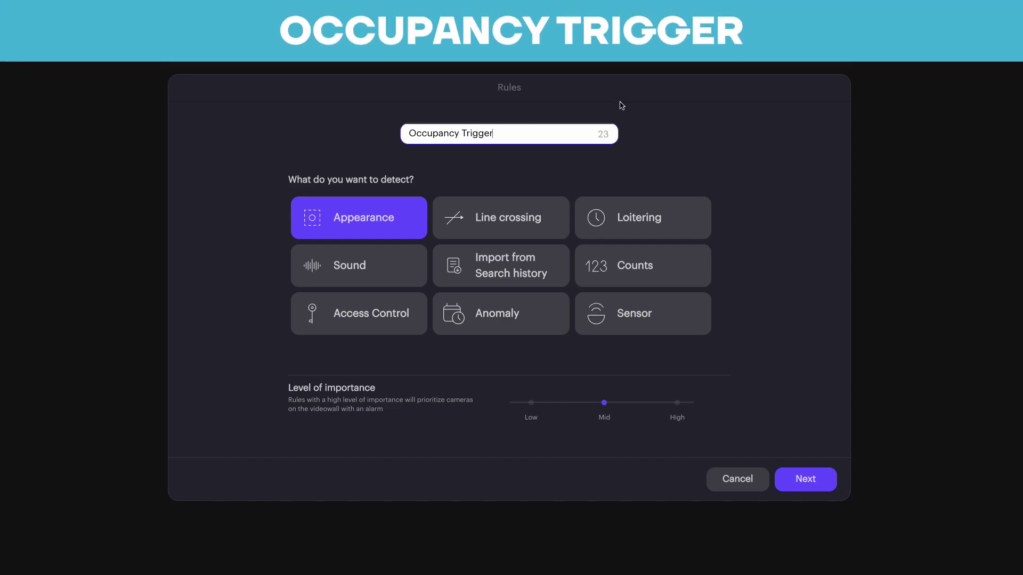
pyautogui.click(487, 215)
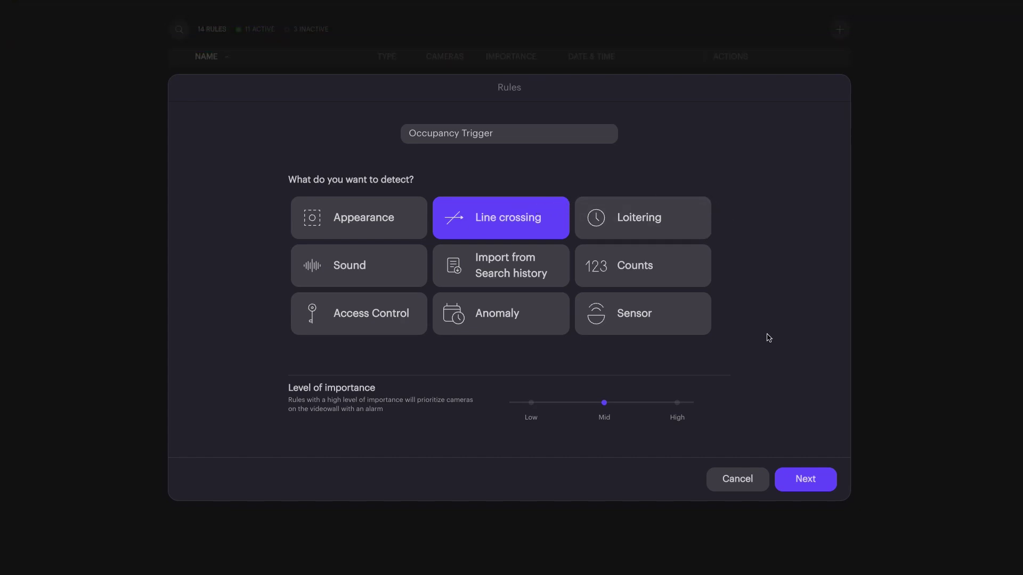
# Step: Set the rule to detect Person only, on the Back Office and Front Office cameras
pyautogui.click(810, 479)
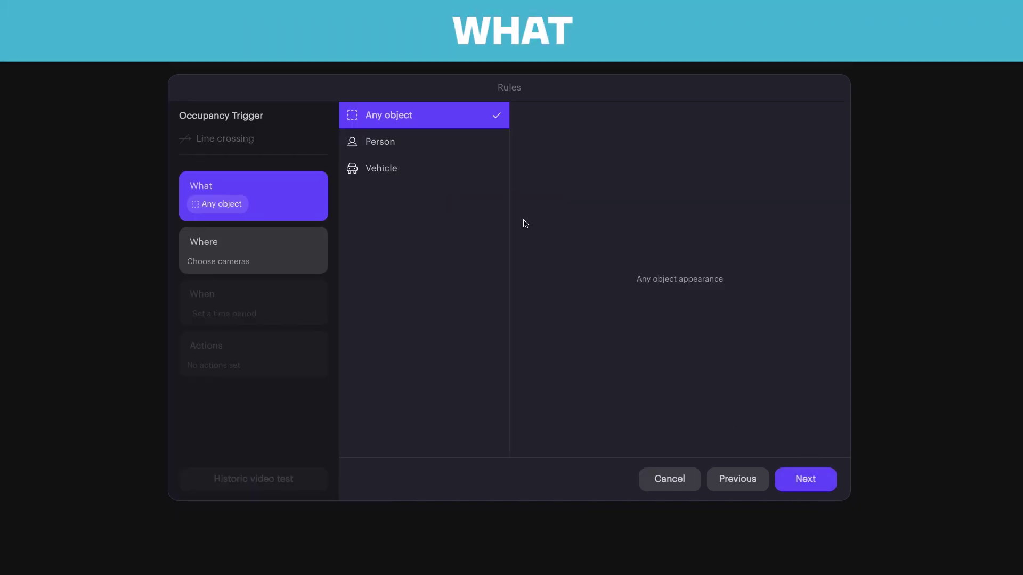
pyautogui.click(414, 147)
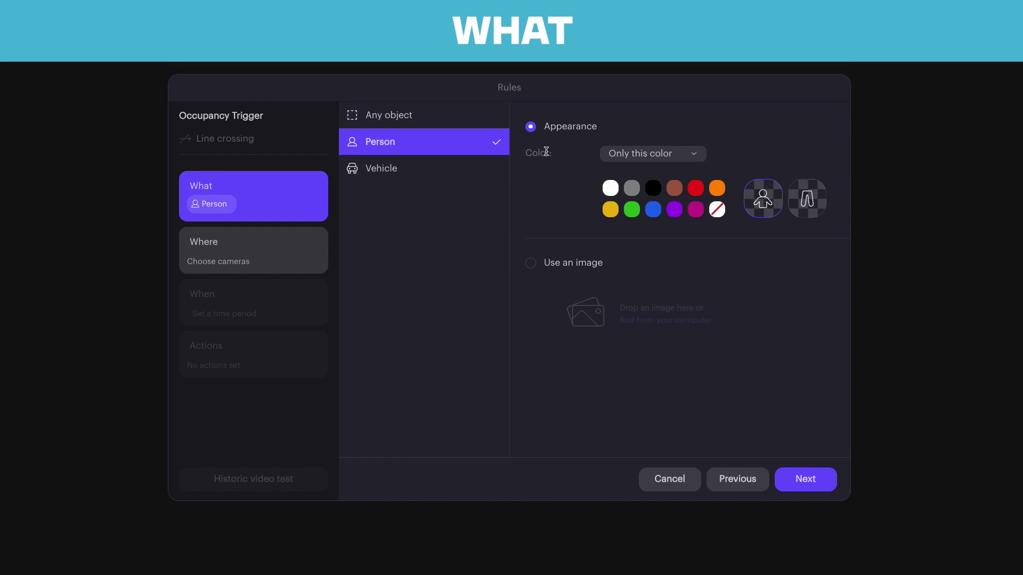
pyautogui.click(267, 238)
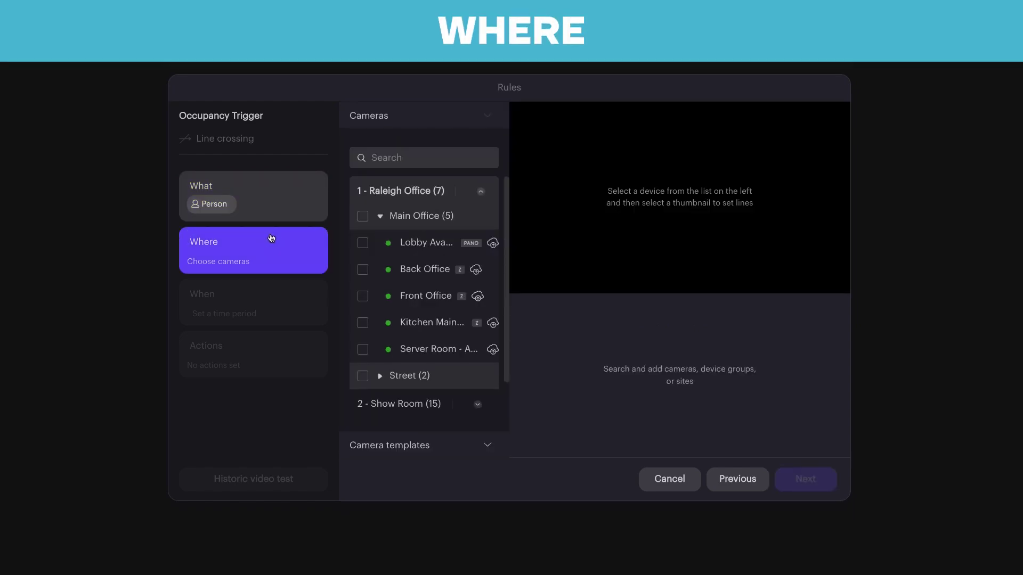
pyautogui.click(363, 270)
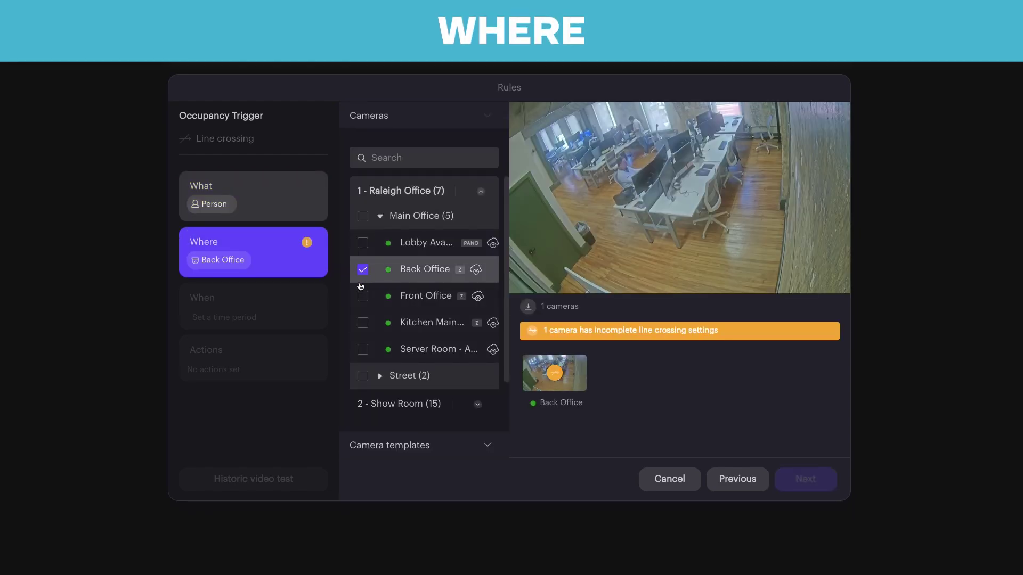
pyautogui.click(360, 297)
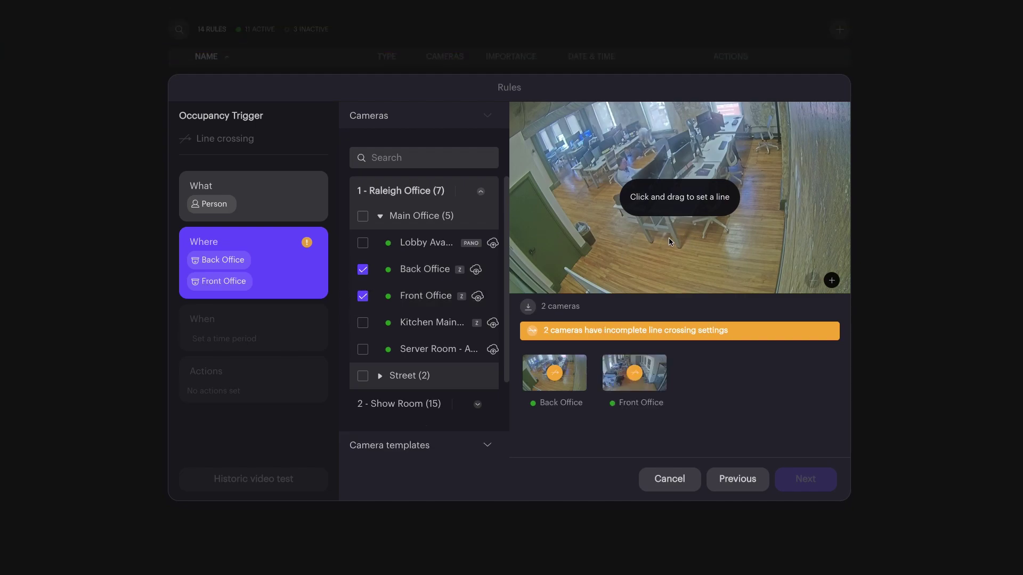
# Step: Draw a crossing line across the Back Office floor and bring up the Front Office preview
pyautogui.moveTo(672, 239); pyautogui.dragTo(800, 250)
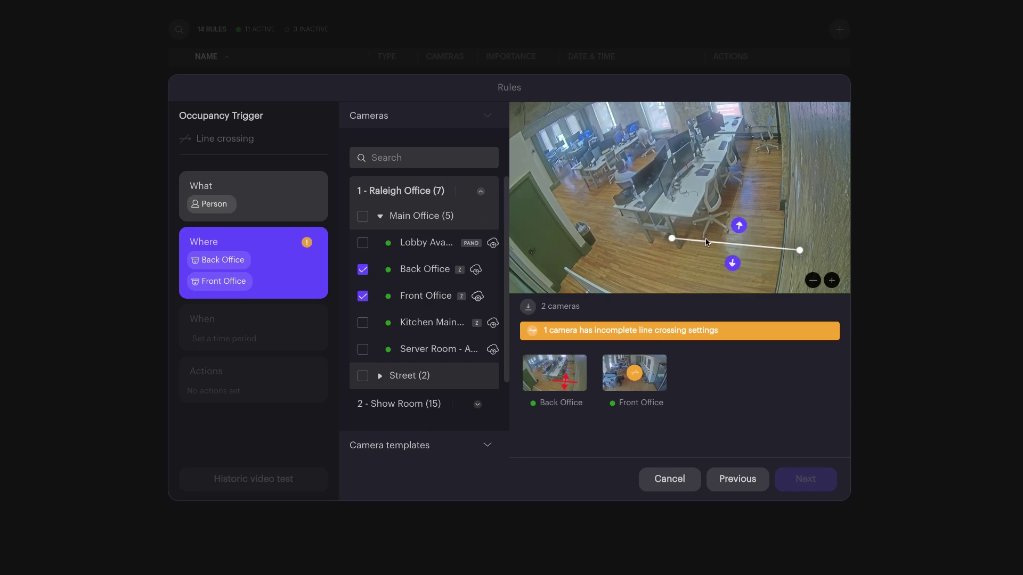
pyautogui.click(650, 370)
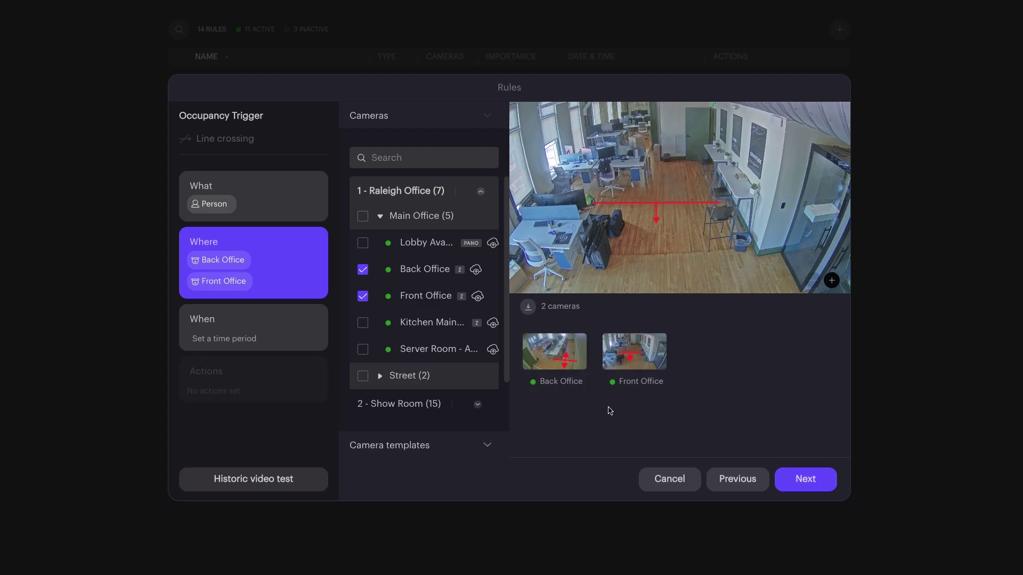
# Step: Add a Weekdays period to the schedule, then set the rule to run Always
pyautogui.click(270, 327)
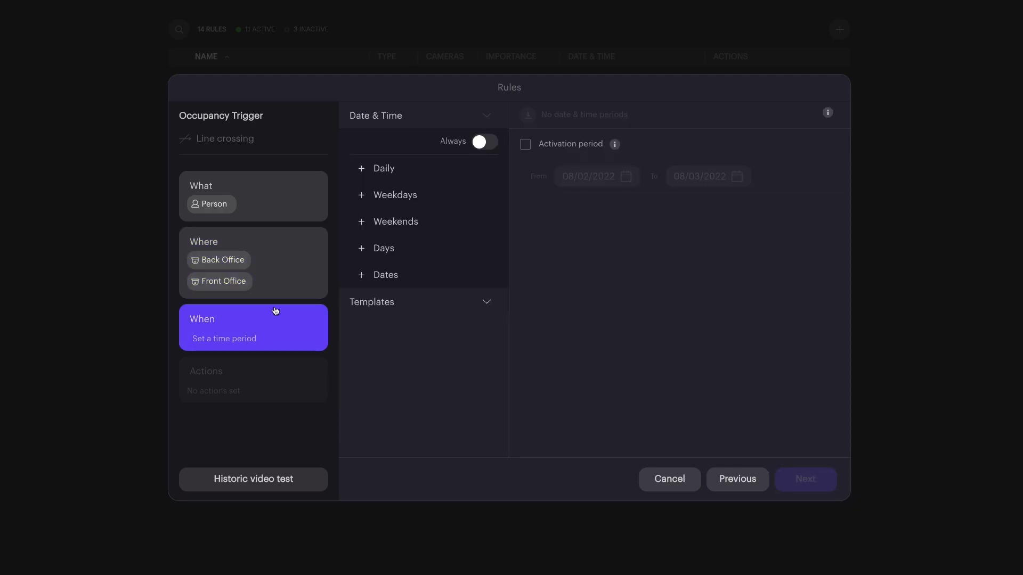
pyautogui.click(395, 196)
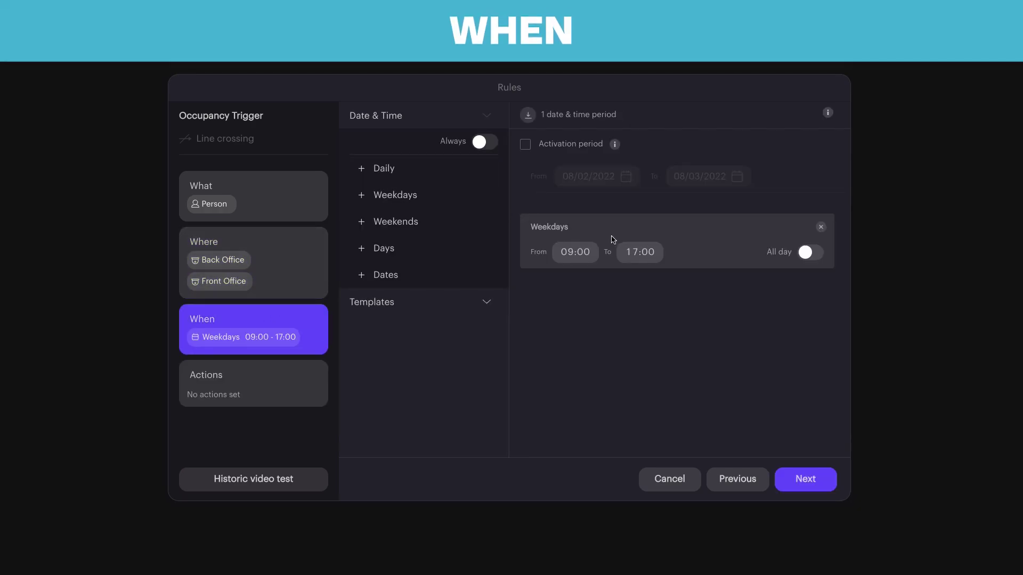
pyautogui.click(485, 142)
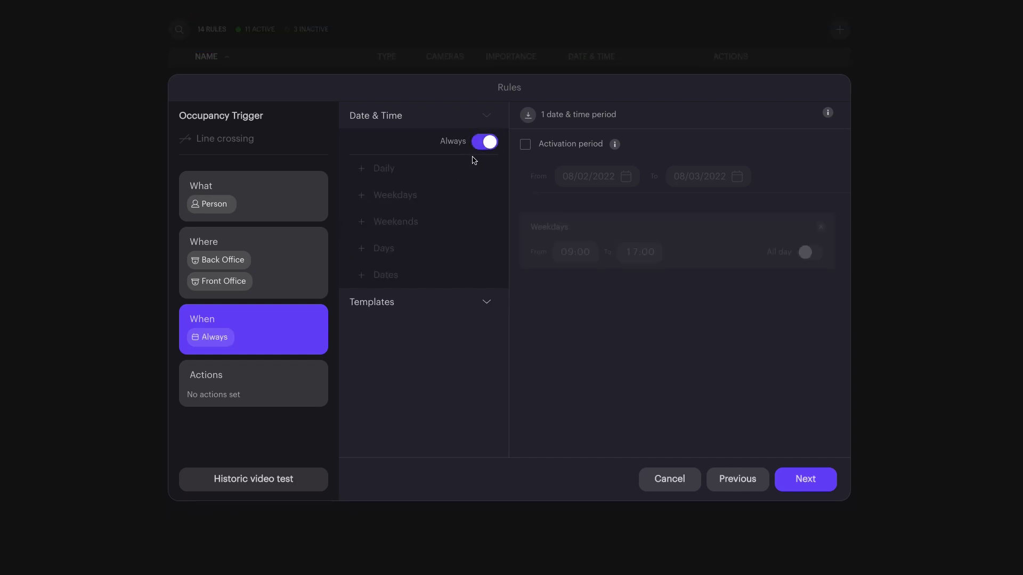
pyautogui.click(265, 384)
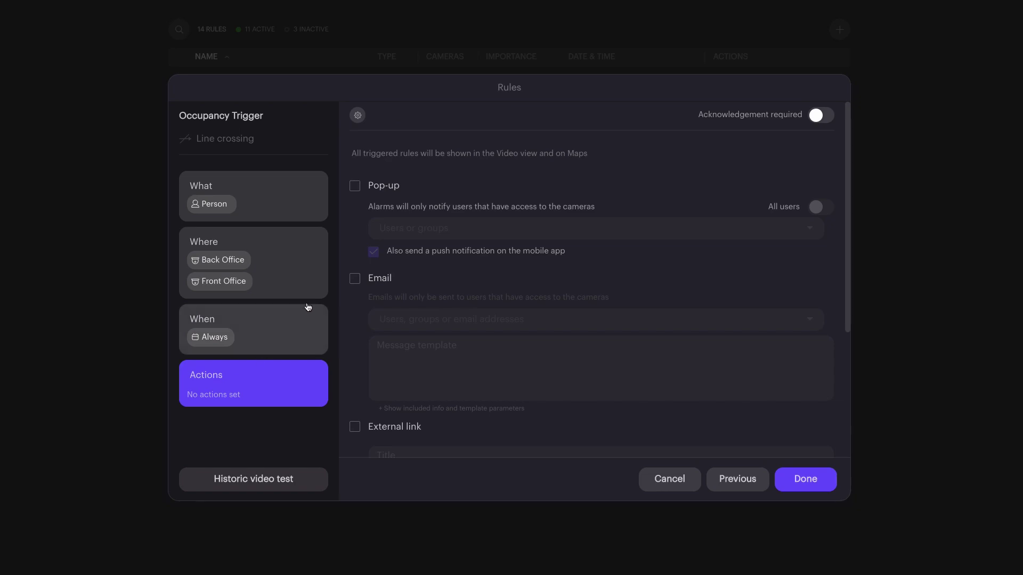
# Step: Enable pop-up alerts and add Ava User, found by searching 'ava user', as the recipient
pyautogui.click(356, 187)
pyautogui.click(406, 228)
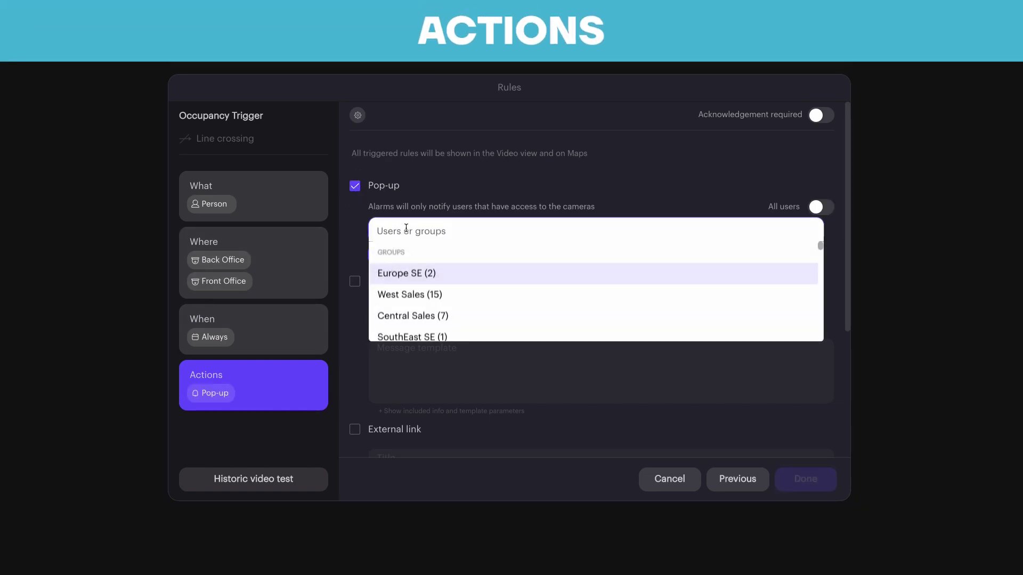
pyautogui.write('ava user')
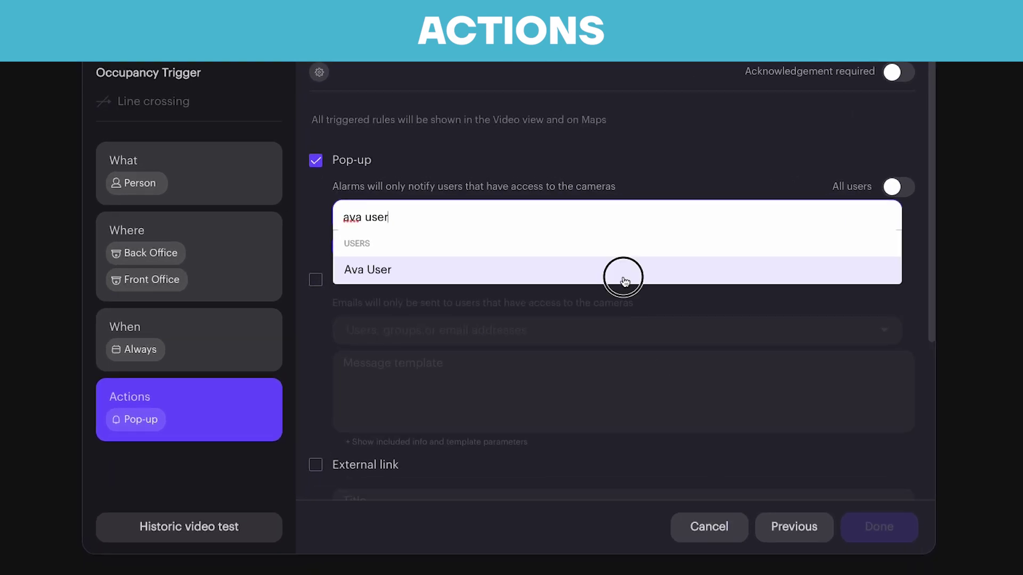
pyautogui.click(625, 281)
pyautogui.click(312, 260)
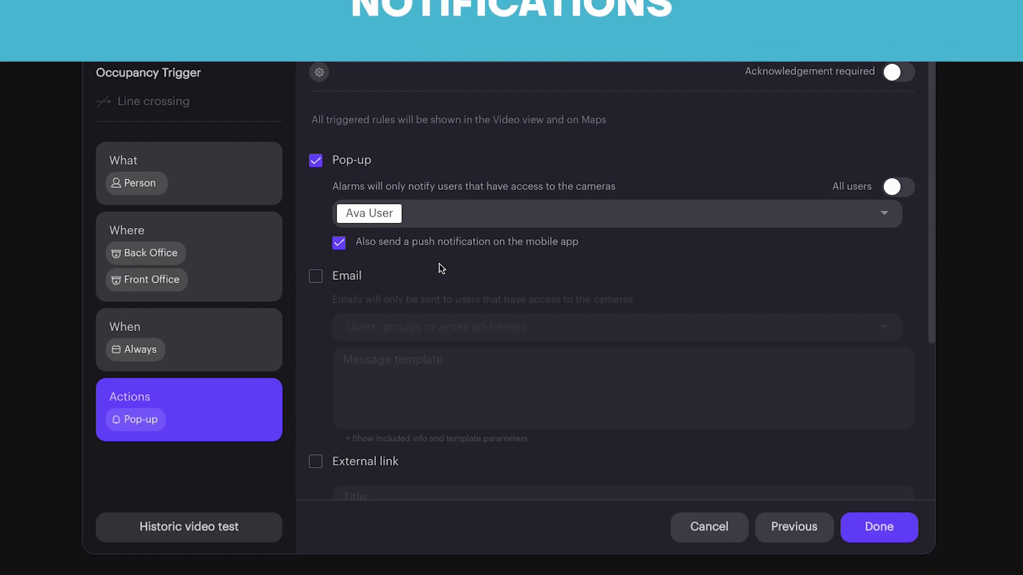
# Step: Review the remaining rule options and save the finished Occupancy Trigger rule
pyautogui.scroll(-5, 319, 336)
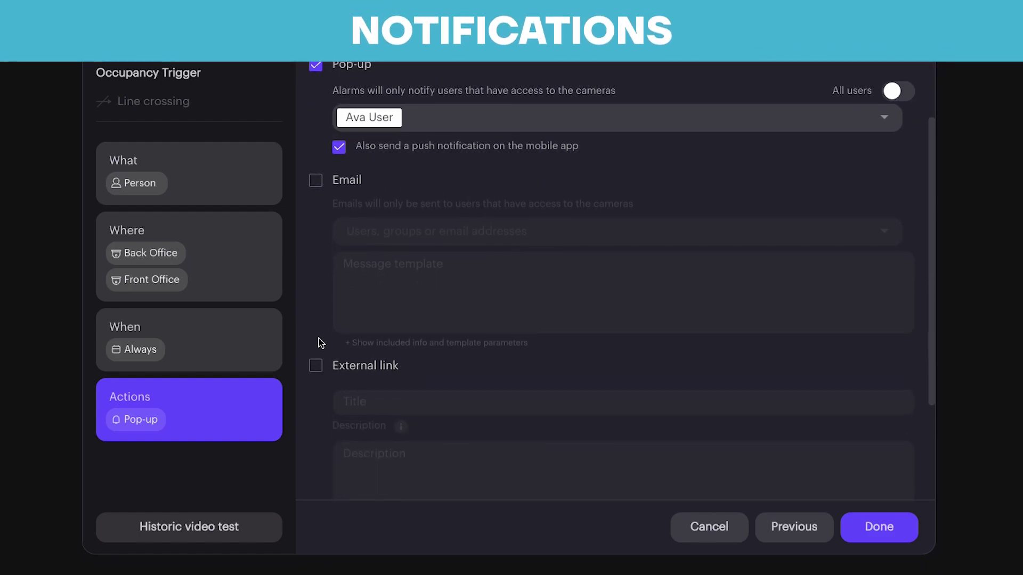
pyautogui.scroll(-2, 366, 300)
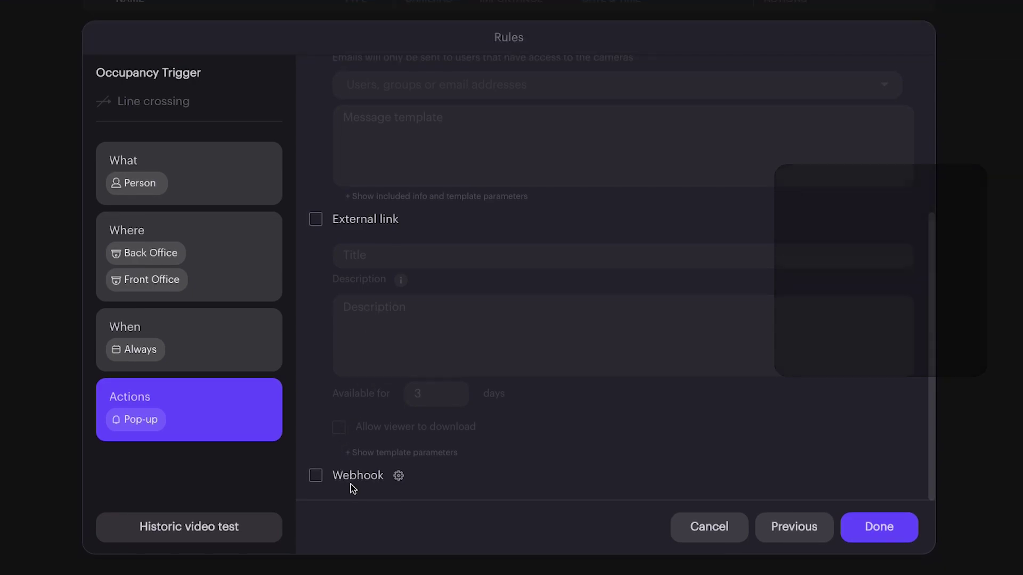
pyautogui.click(881, 514)
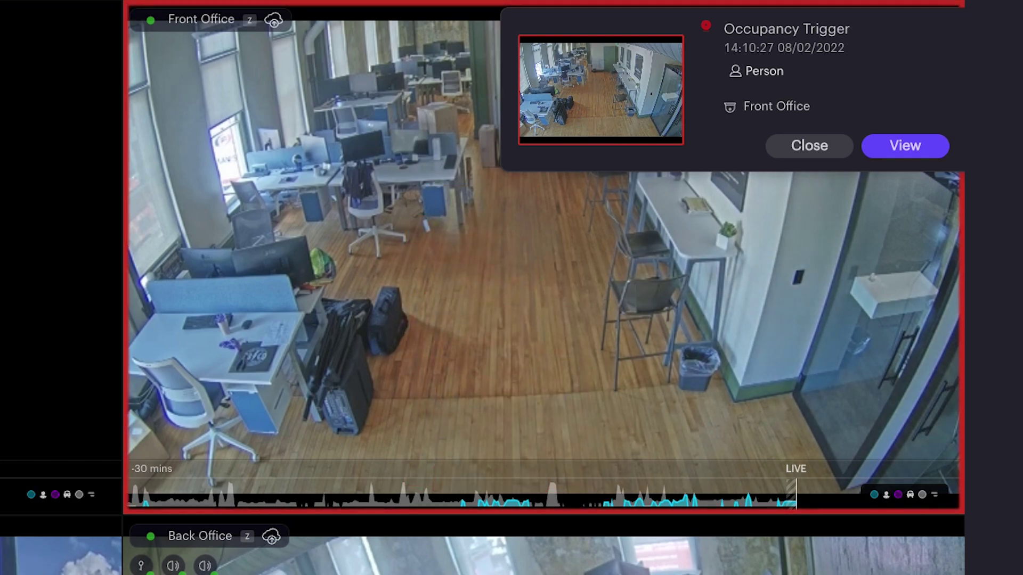
# Step: Open the triggered Occupancy Trigger alert from its notification for review
pyautogui.click(878, 146)
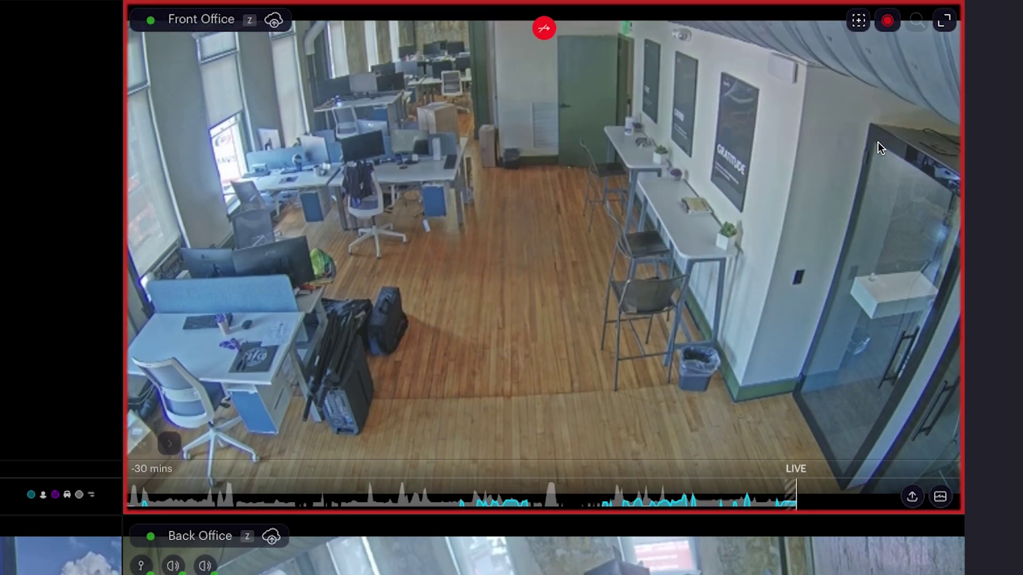